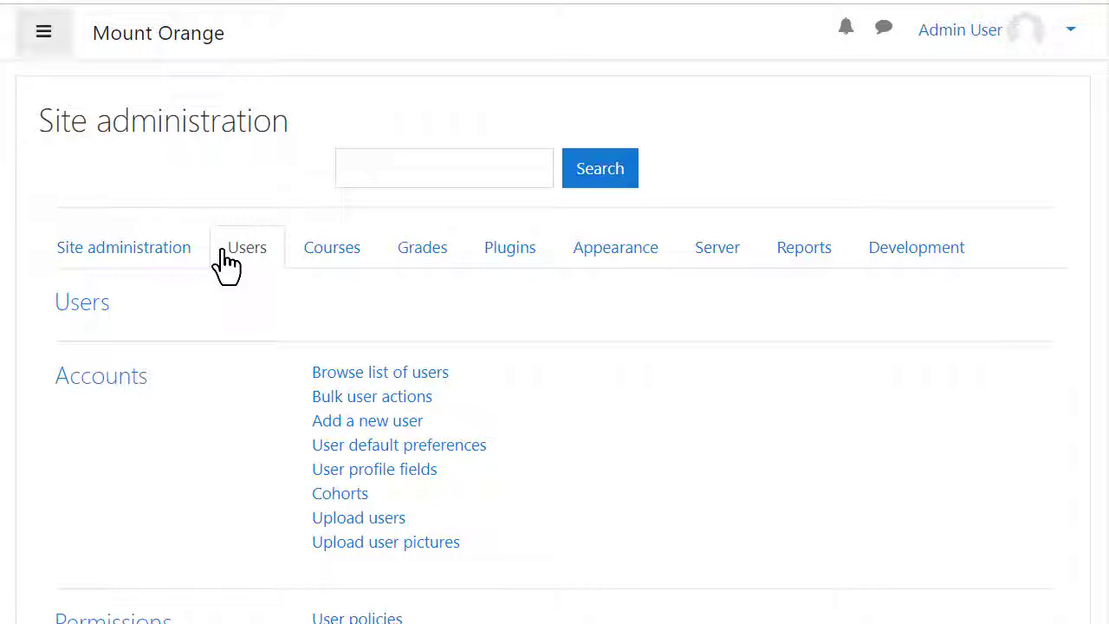
# - Upload InductionCourseGroups.txt on the Upload users page to preview its users
pyautogui.click(347, 516)
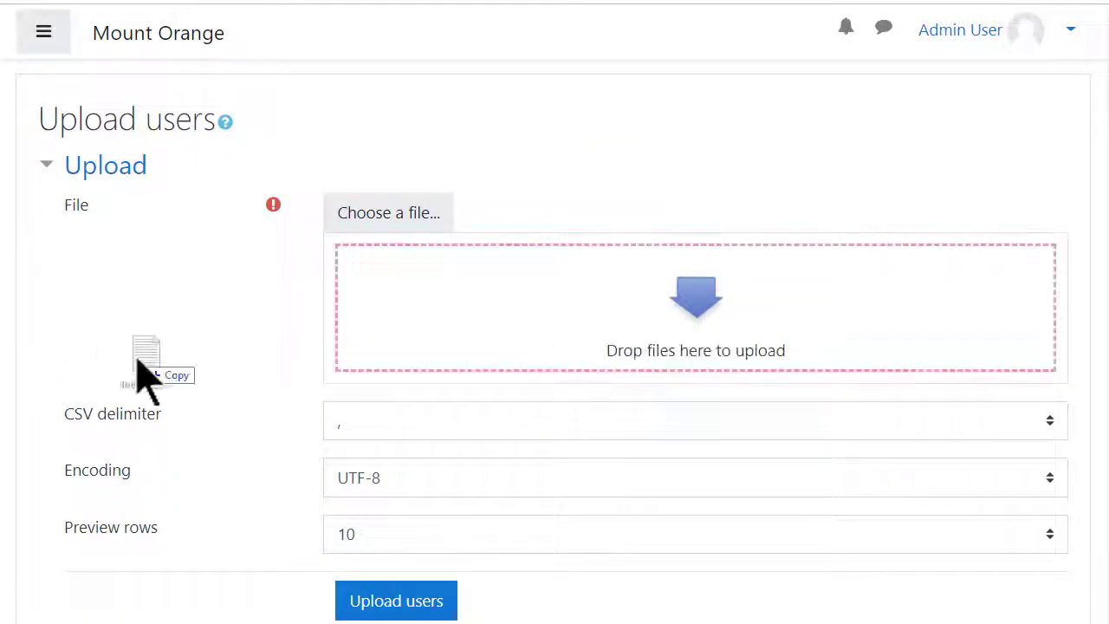
pyautogui.moveTo(136, 361); pyautogui.dragTo(418, 329)
pyautogui.click(429, 604)
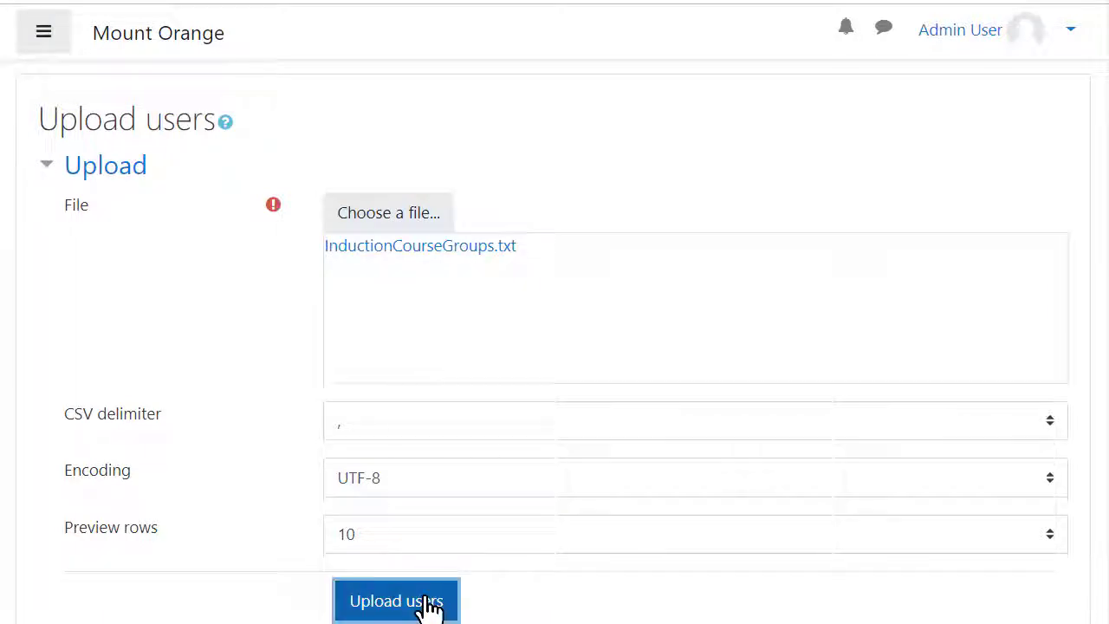
# - Set the upload type to 'Update existing users only' and run the user upload
pyautogui.scroll(-2, 1057, 311)
pyautogui.scroll(-2, 1057, 312)
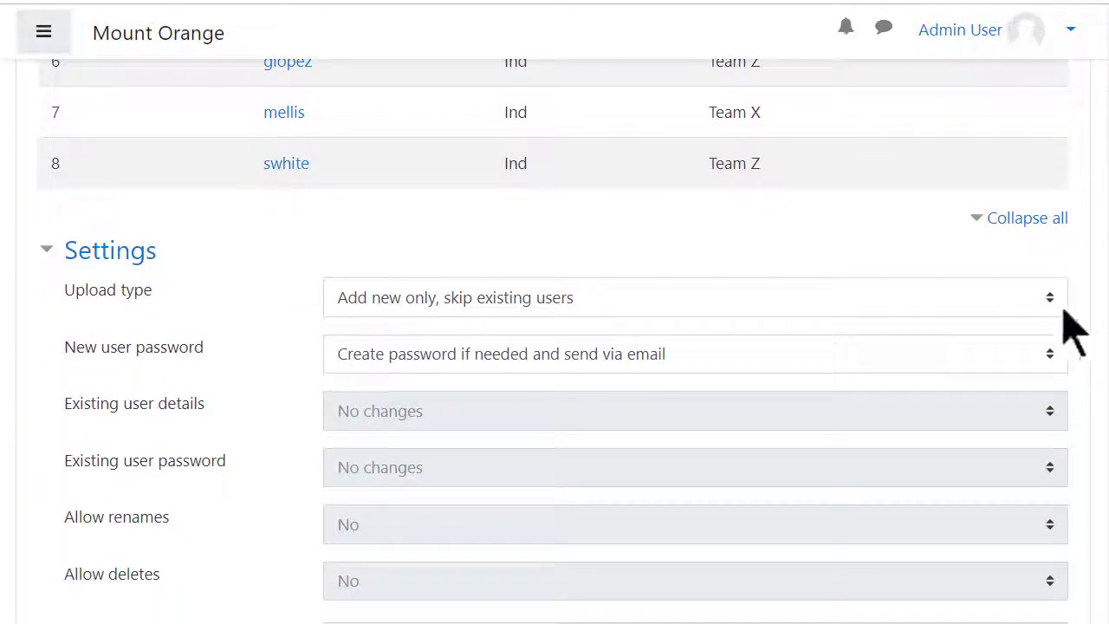
pyautogui.click(1052, 297)
pyautogui.click(967, 405)
pyautogui.scroll(-1, 1060, 384)
pyautogui.scroll(-5, 1082, 450)
pyautogui.scroll(-4, 1091, 482)
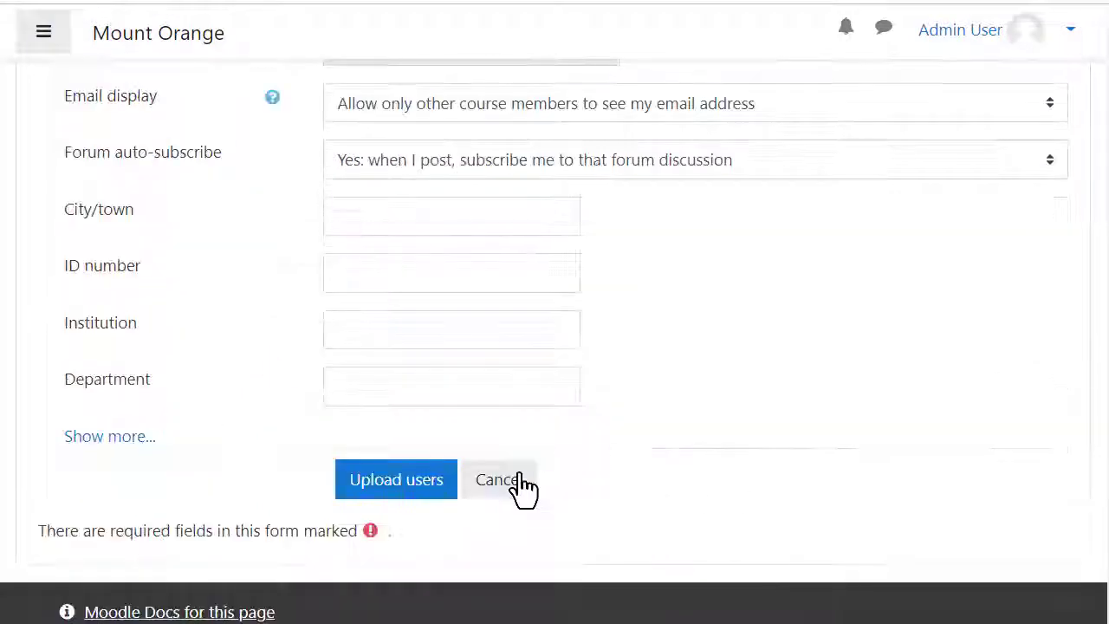
pyautogui.click(416, 490)
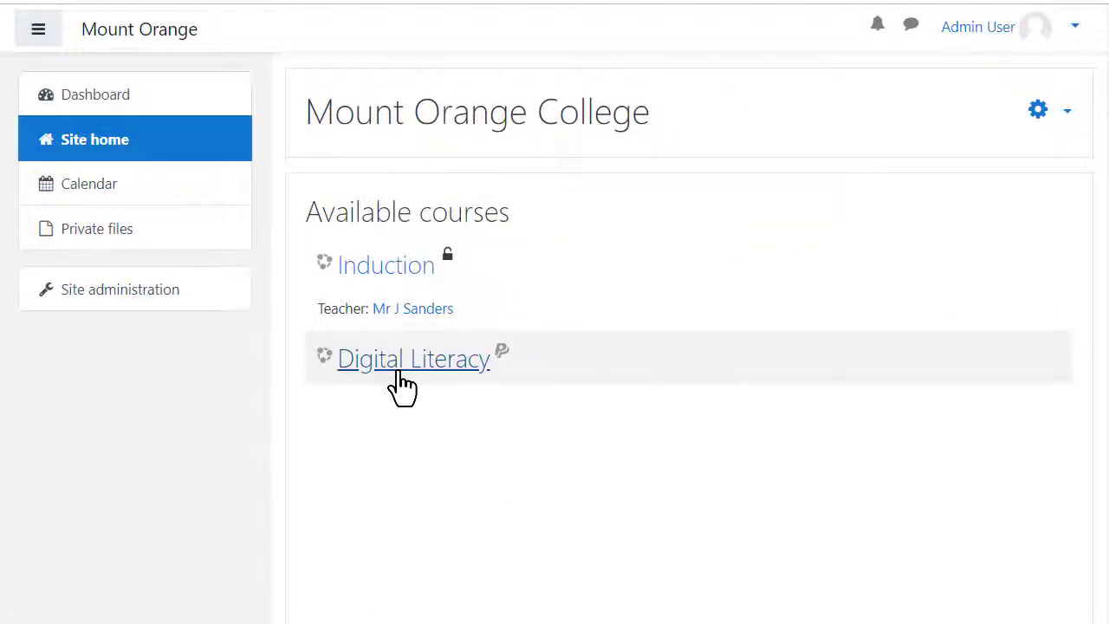
# - Reach the Digital Literacy Groups page via Participants and start a new group
pyautogui.click(402, 373)
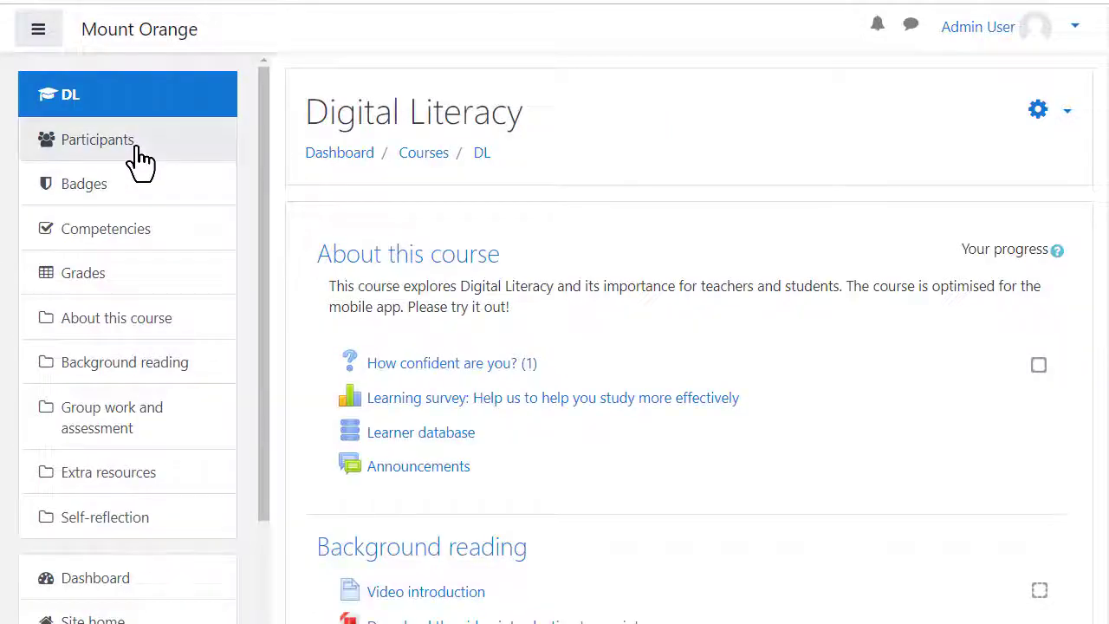
pyautogui.click(140, 161)
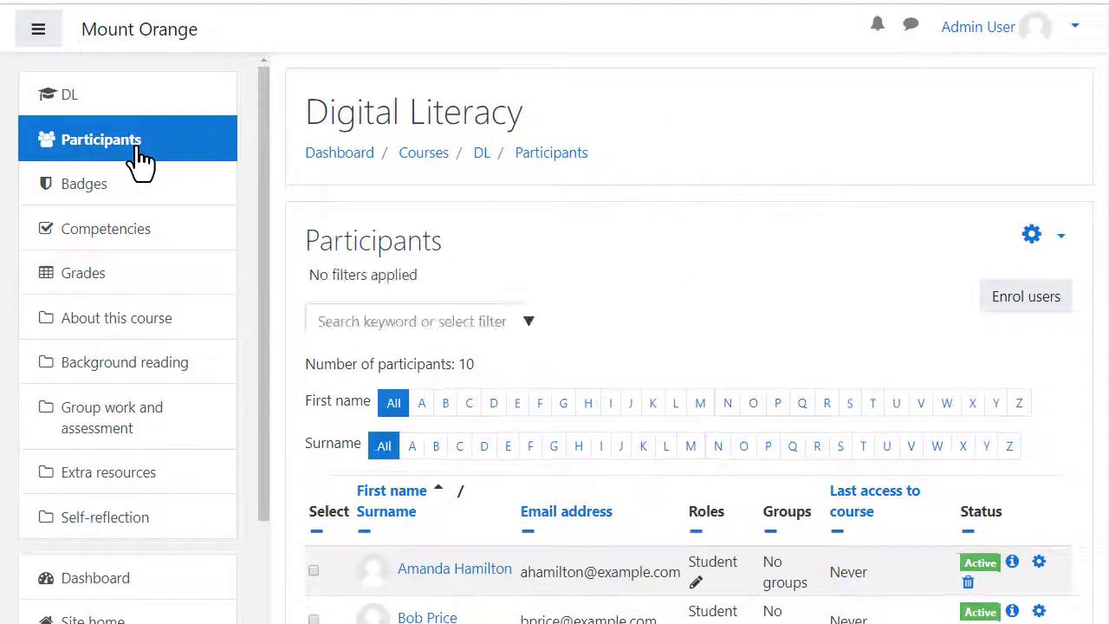
pyautogui.click(1059, 236)
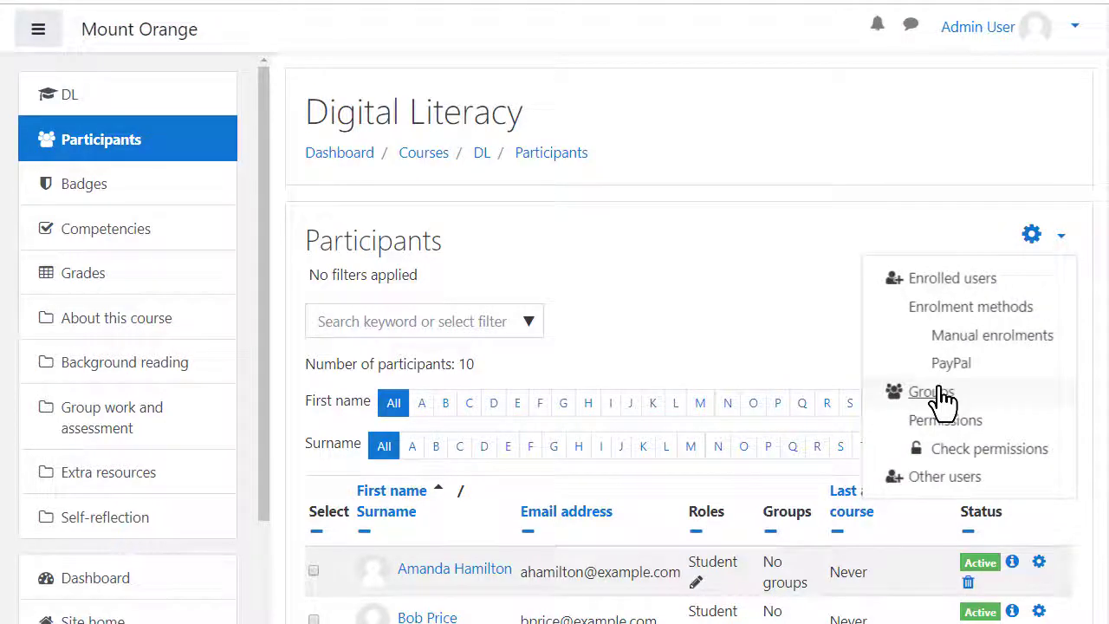
pyautogui.click(935, 392)
pyautogui.click(102, 504)
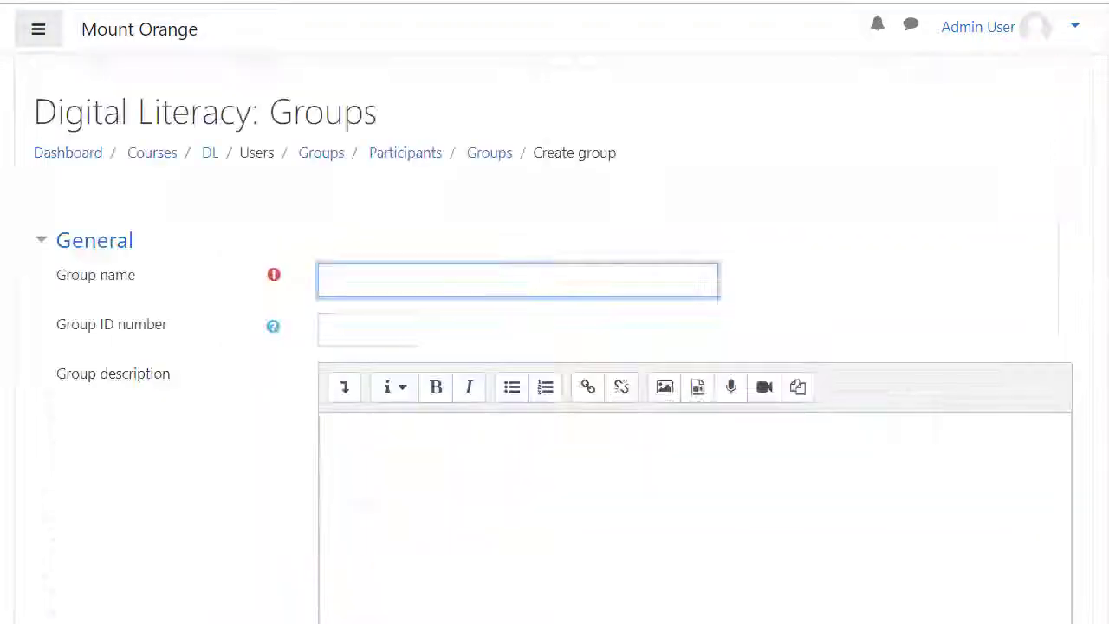
# - Name the group 'Team A', attach teamred.png as its picture, and save it
pyautogui.write('Team A')
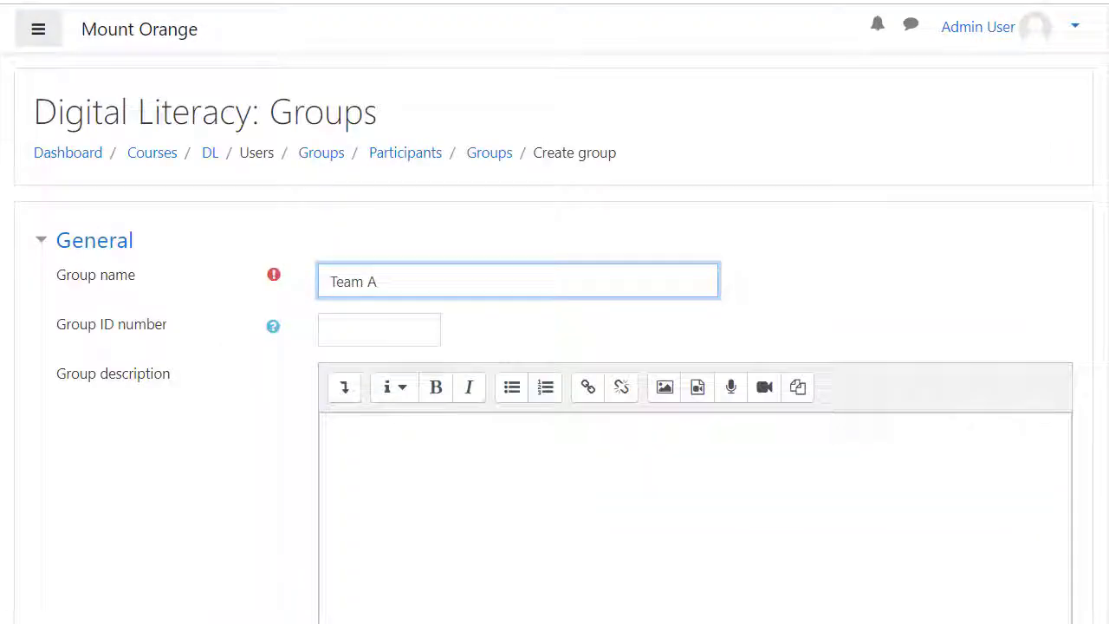
pyautogui.scroll(-1, 555, 346)
pyautogui.scroll(-1, 475, 484)
pyautogui.scroll(-1, 475, 483)
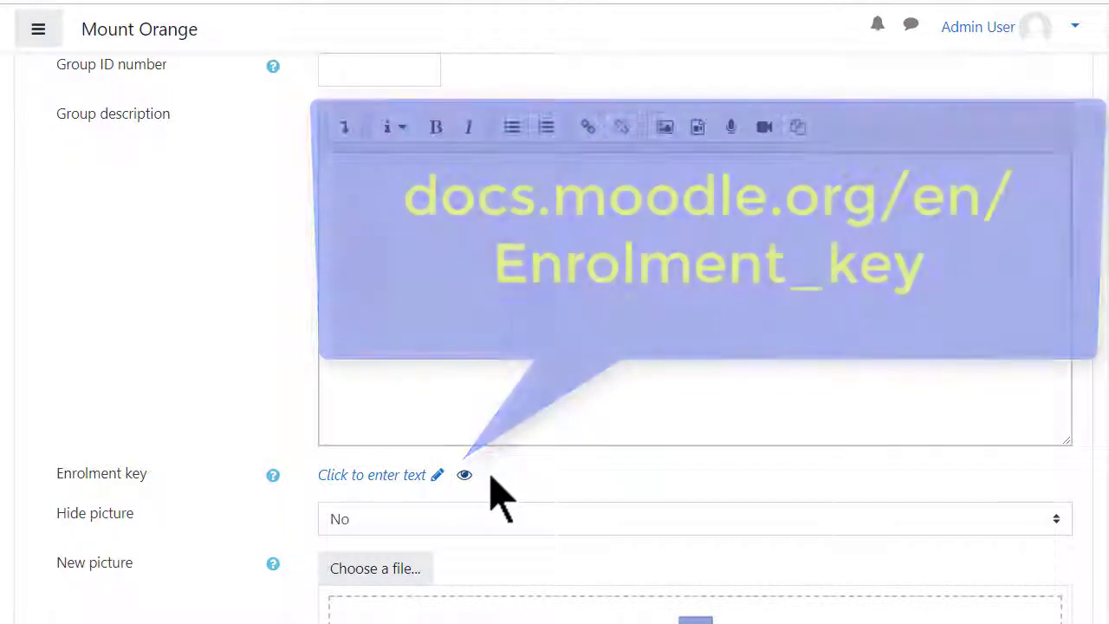
pyautogui.scroll(-1, 498, 498)
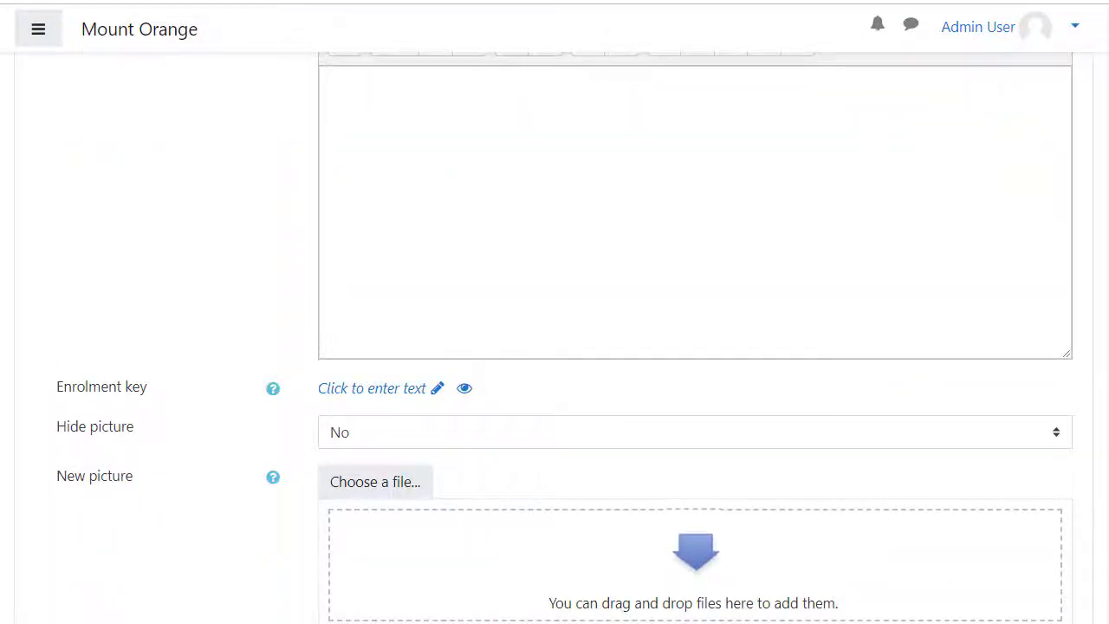
pyautogui.moveTo(371, 420); pyautogui.dragTo(426, 546)
pyautogui.scroll(-2, 429, 563)
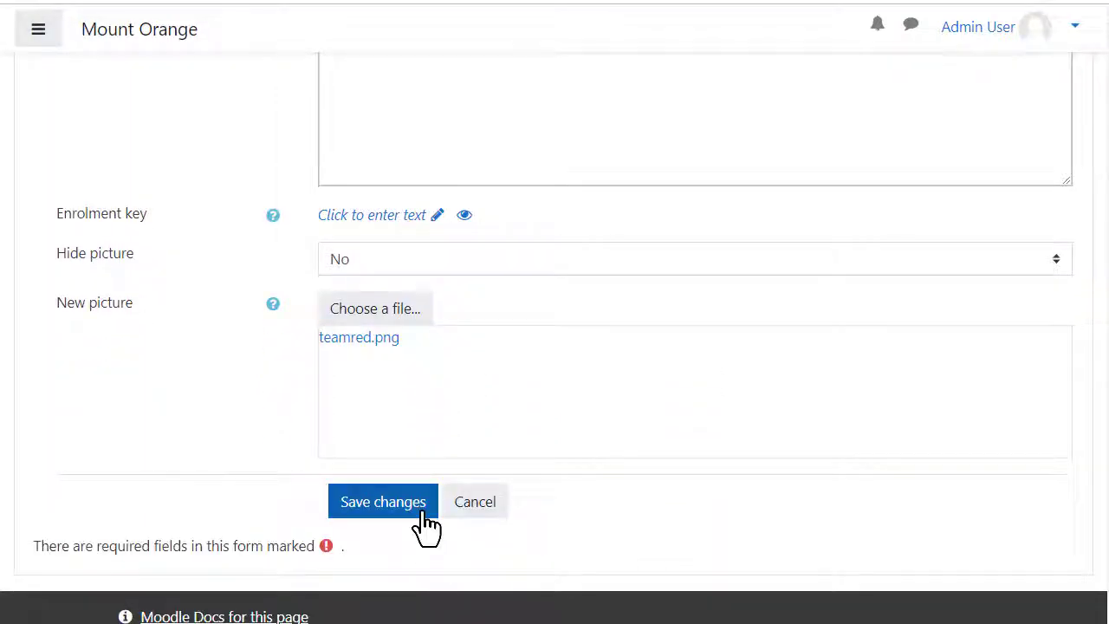
pyautogui.click(422, 518)
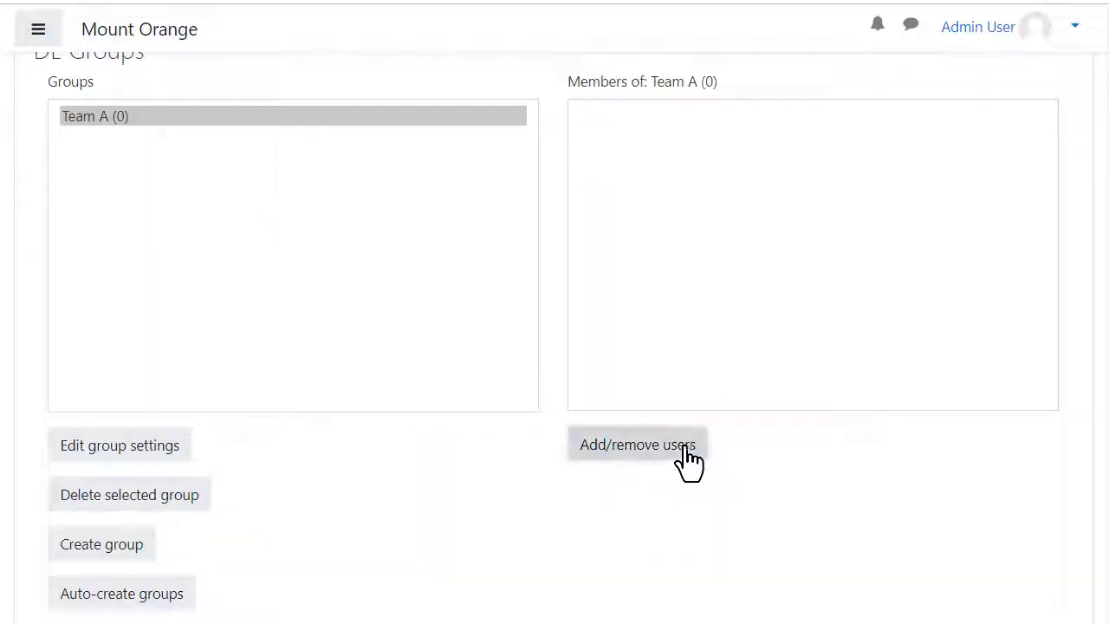
# - Add five selected students to Team A's members
pyautogui.click(683, 448)
pyautogui.moveTo(680, 352); pyautogui.dragTo(680, 381)
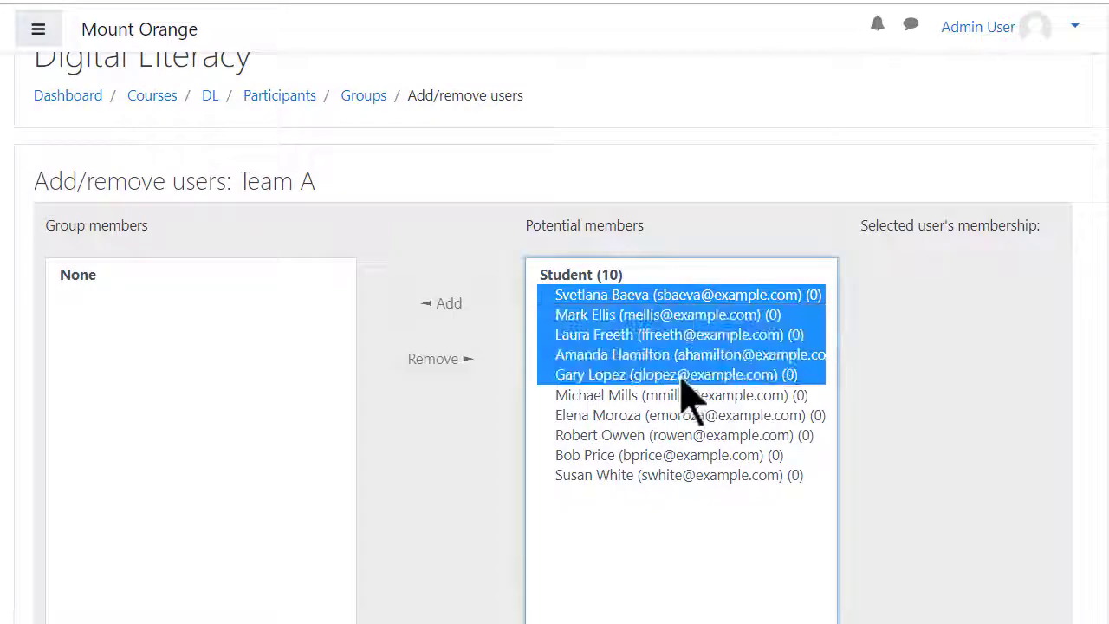
pyautogui.click(447, 303)
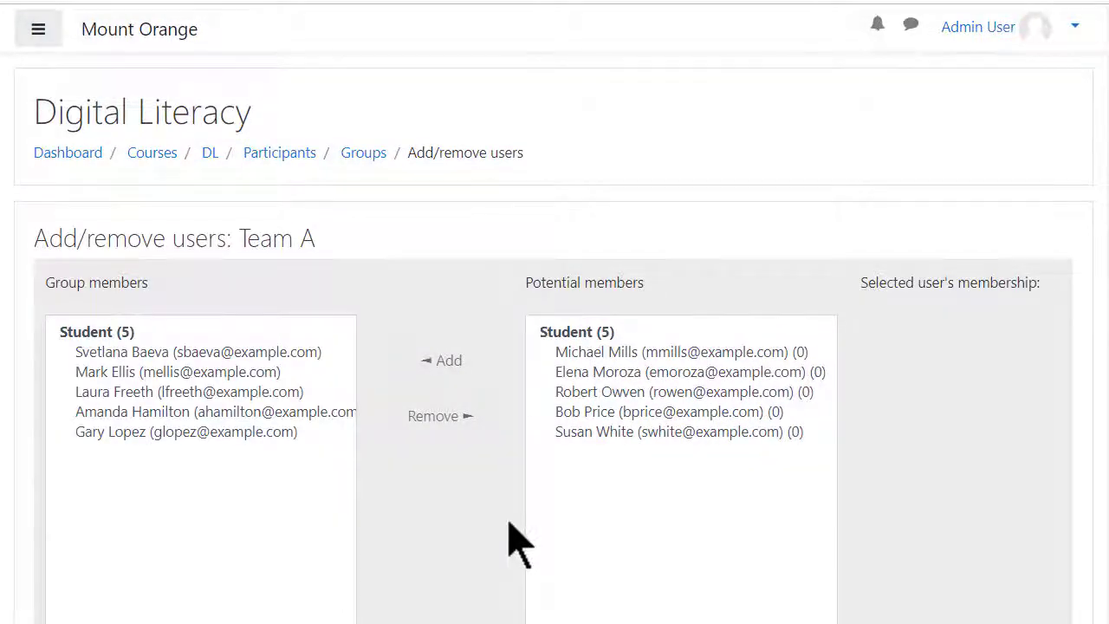
pyautogui.scroll(-2, 511, 544)
pyautogui.scroll(-1, 511, 544)
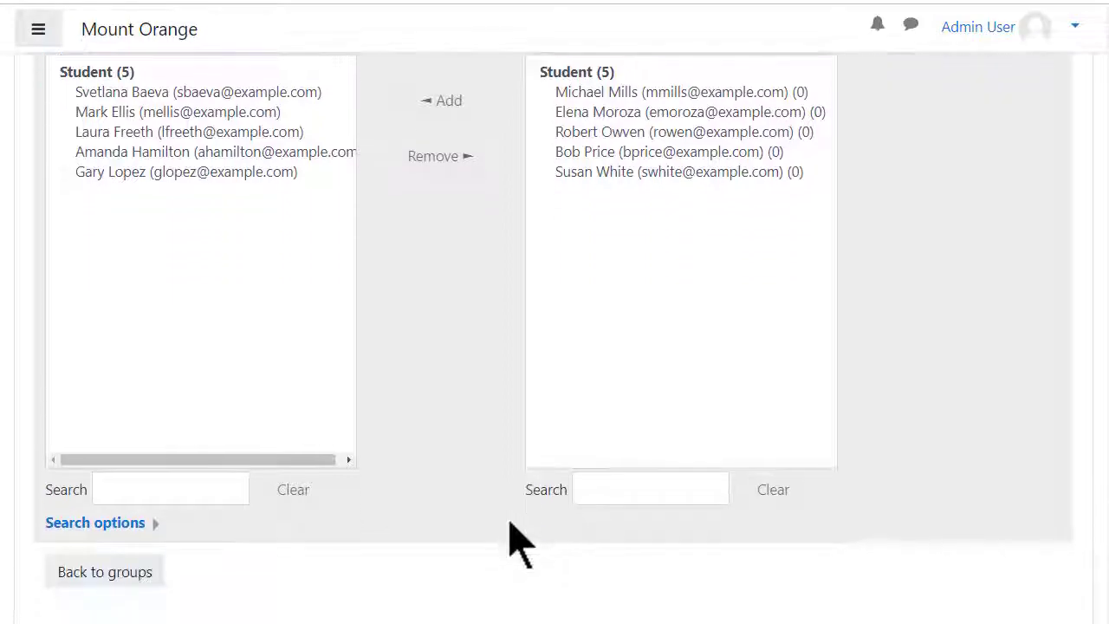
pyautogui.click(119, 576)
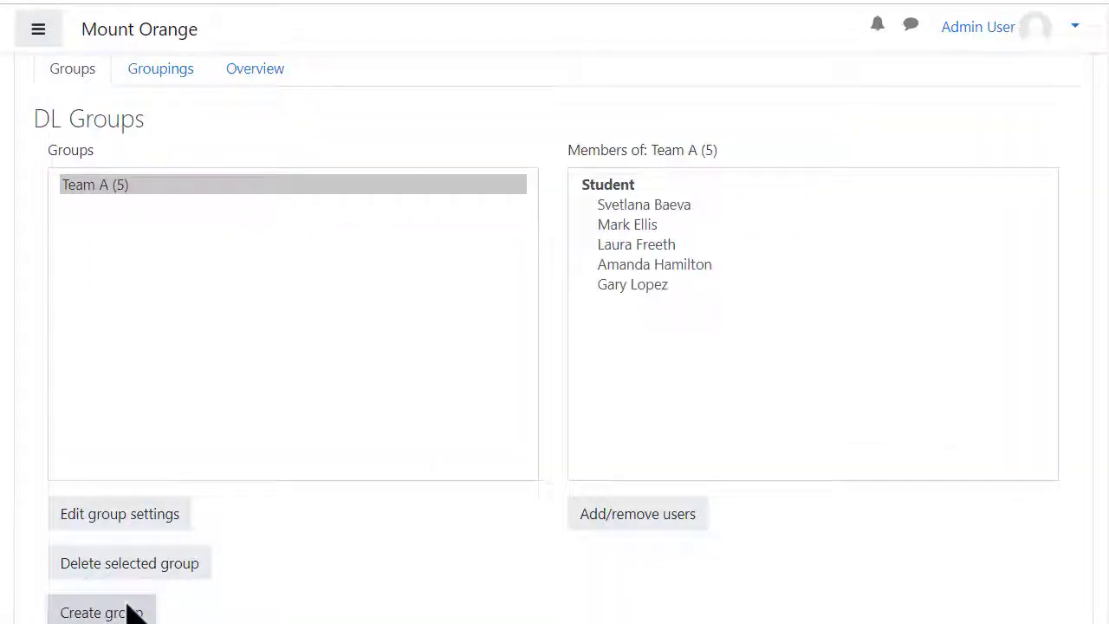
# - Create group 'Team B' and add the remaining five students to it
pyautogui.click(126, 602)
pyautogui.write('Team B')
pyautogui.scroll(-5, 555, 390)
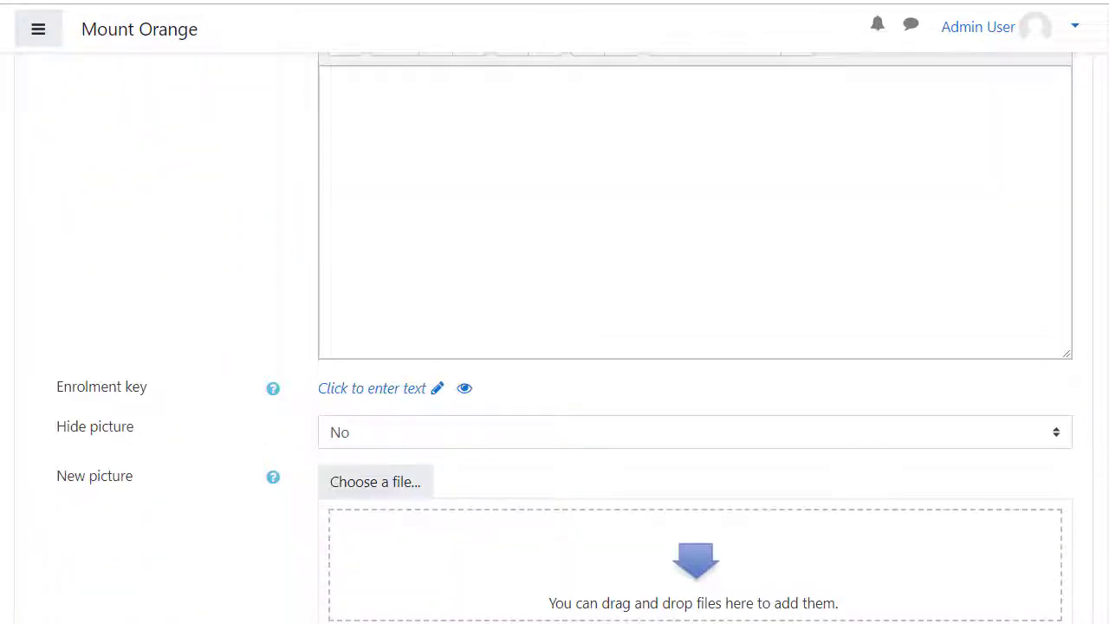
pyautogui.scroll(-2, 396, 528)
pyautogui.click(396, 528)
pyautogui.moveTo(632, 451); pyautogui.dragTo(606, 532)
pyautogui.scroll(-1, 554, 468)
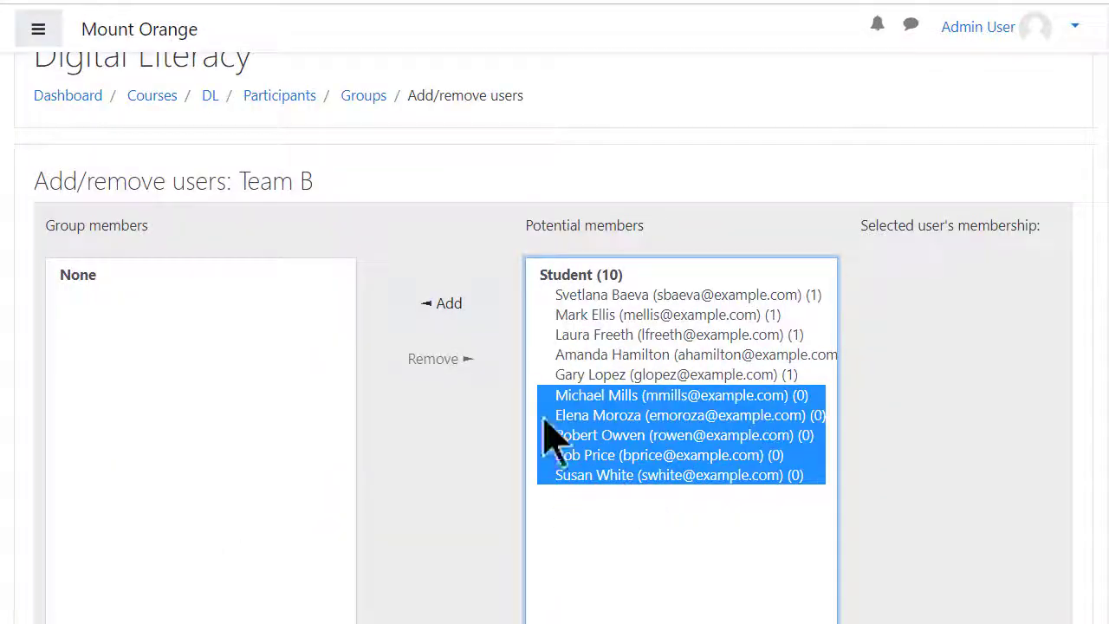
pyautogui.click(440, 304)
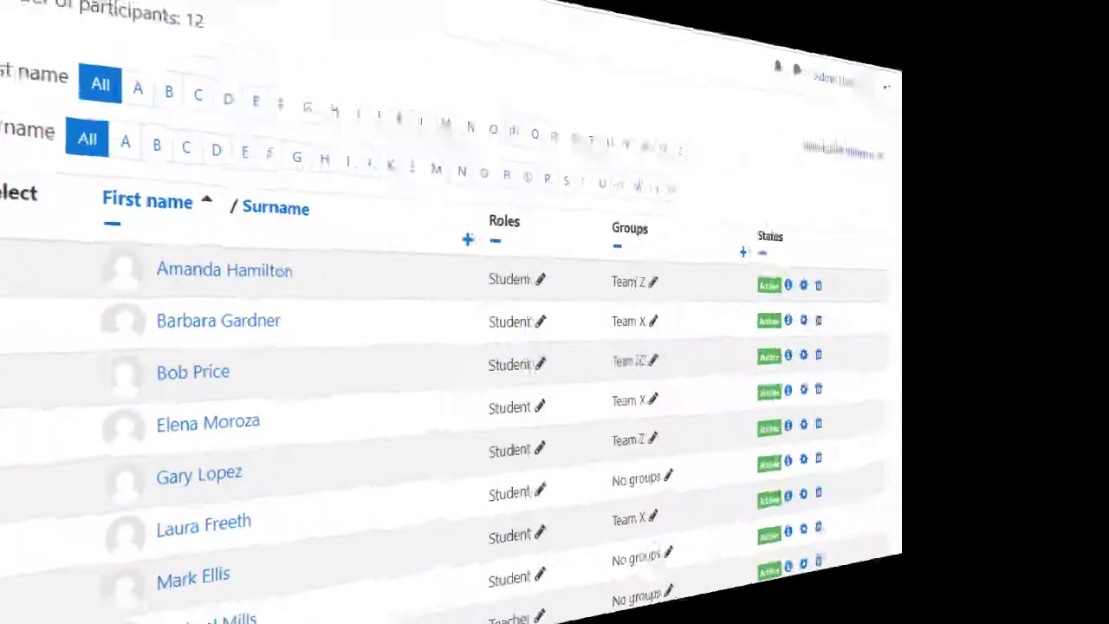